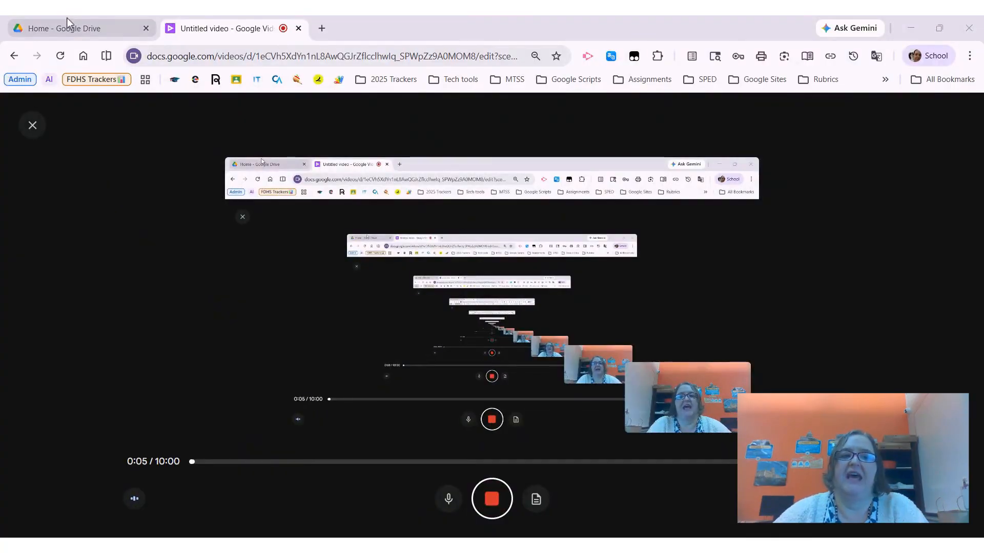
Switch to the browser tab with Google Drive and open My Drive.
click(92, 23)
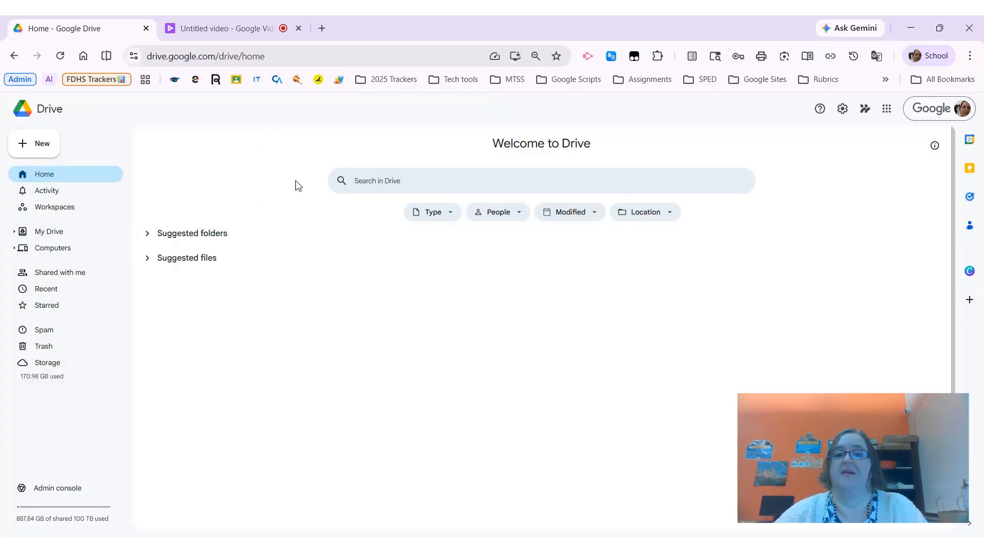
click(83, 237)
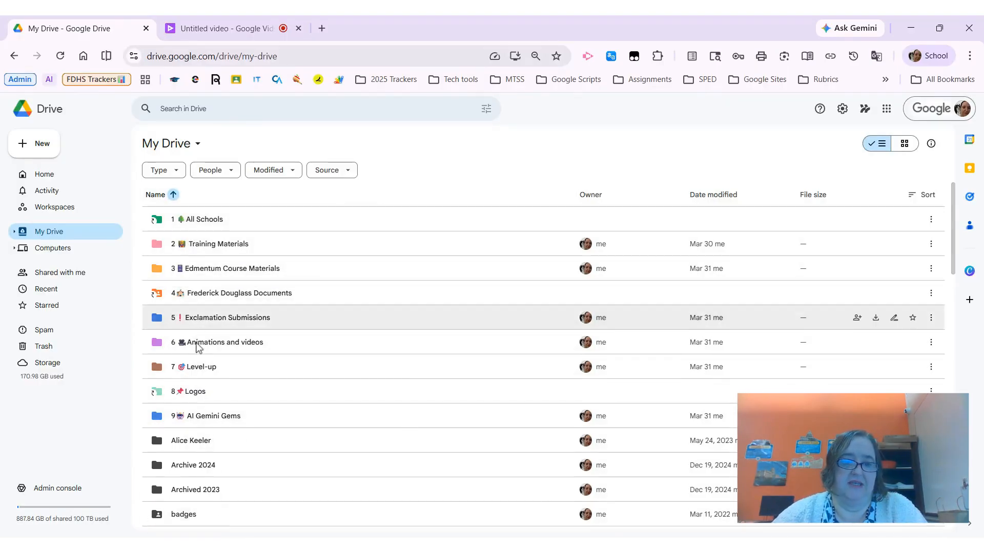
Find the Mailings folder in My Drive and change its folder color to the light gray beside the dark default gray.
scroll(259, 427, down, 1)
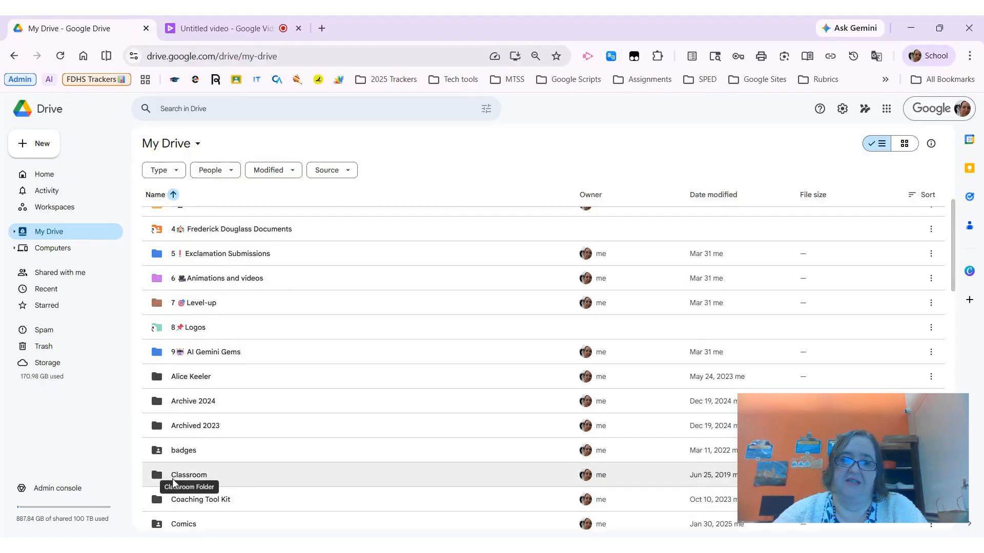
scroll(318, 456, down, 3)
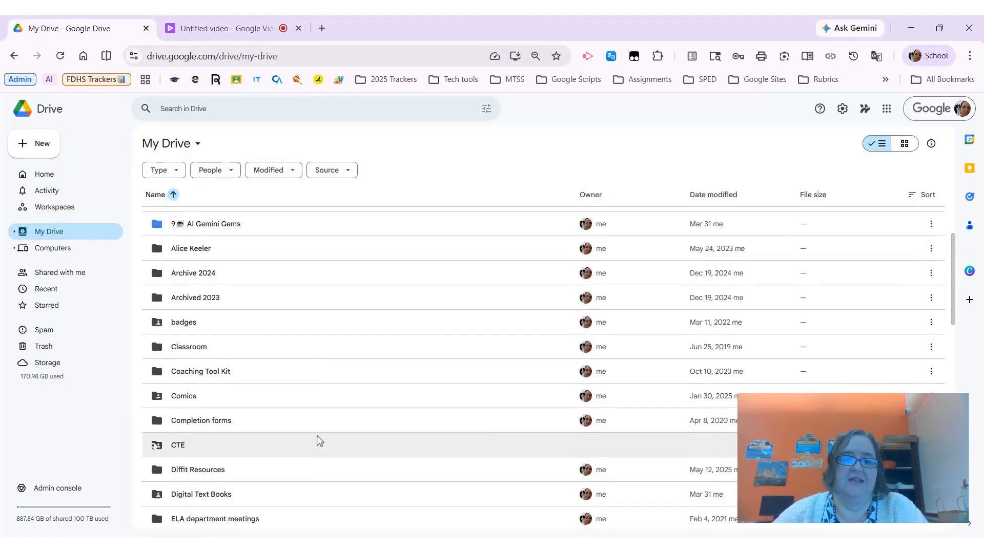
scroll(318, 438, down, 10)
scroll(319, 435, down, 5)
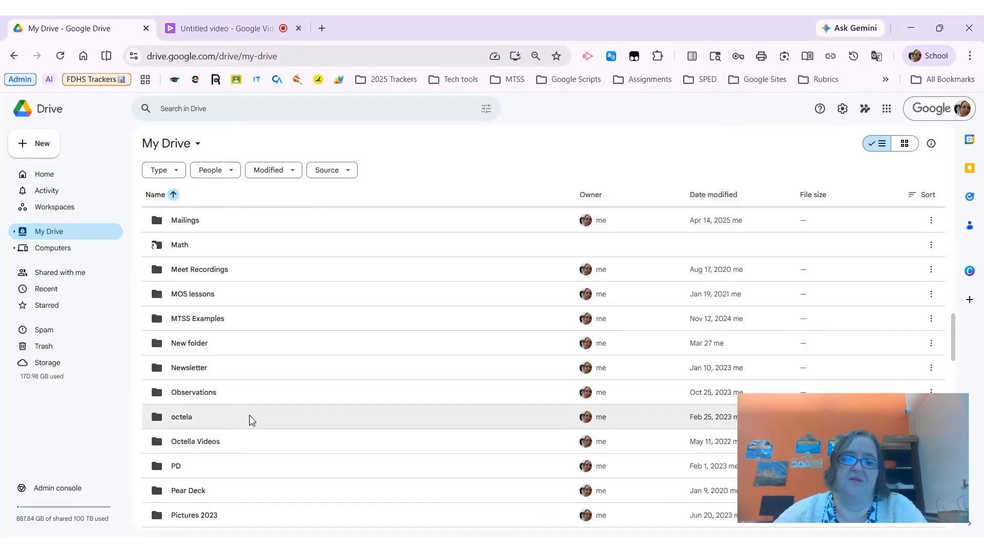
scroll(252, 415, up, 5)
scroll(252, 397, down, 5)
scroll(252, 398, up, 2)
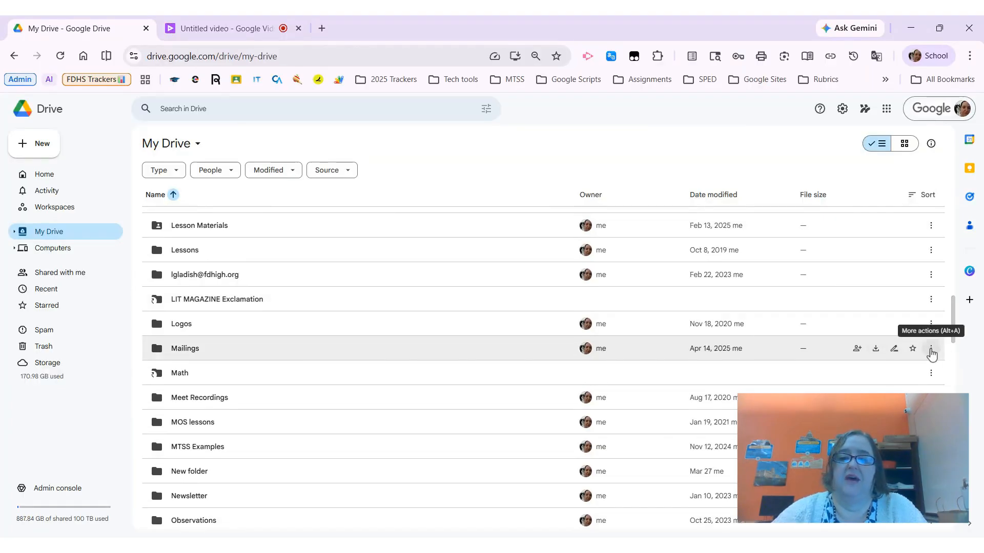
click(931, 354)
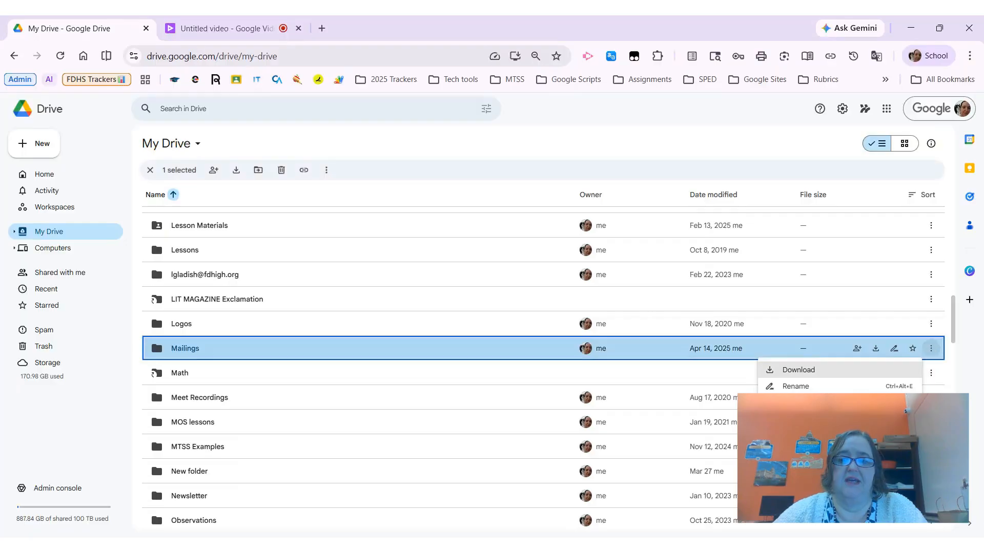
mouse_move(820, 440)
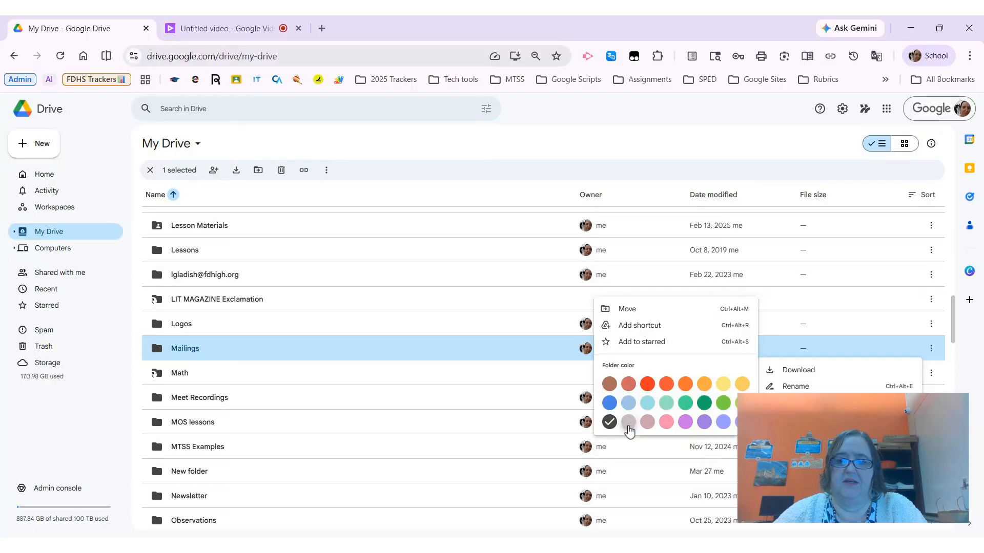
click(629, 423)
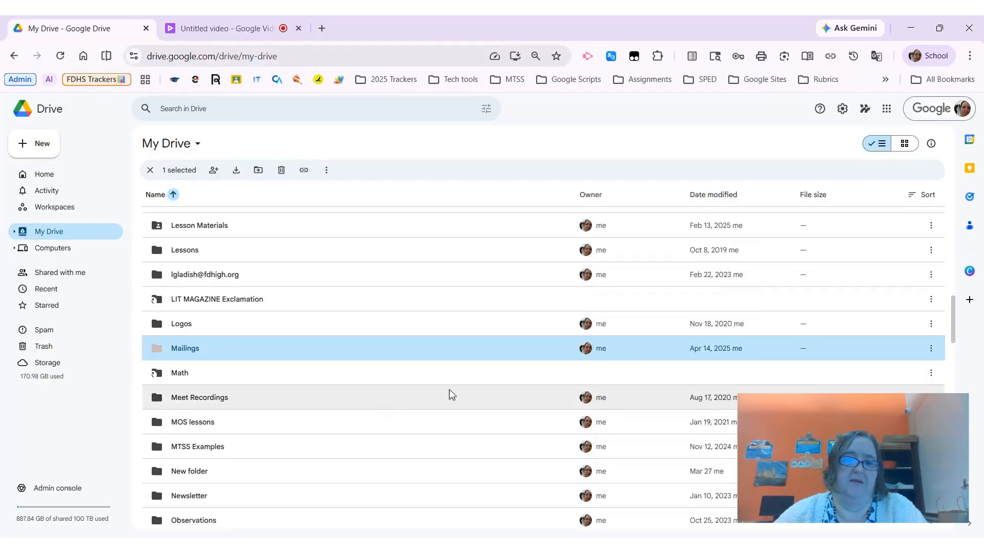
Start renaming the Mailings folder and put the number 10 in front of its name.
right_click(230, 354)
click(253, 386)
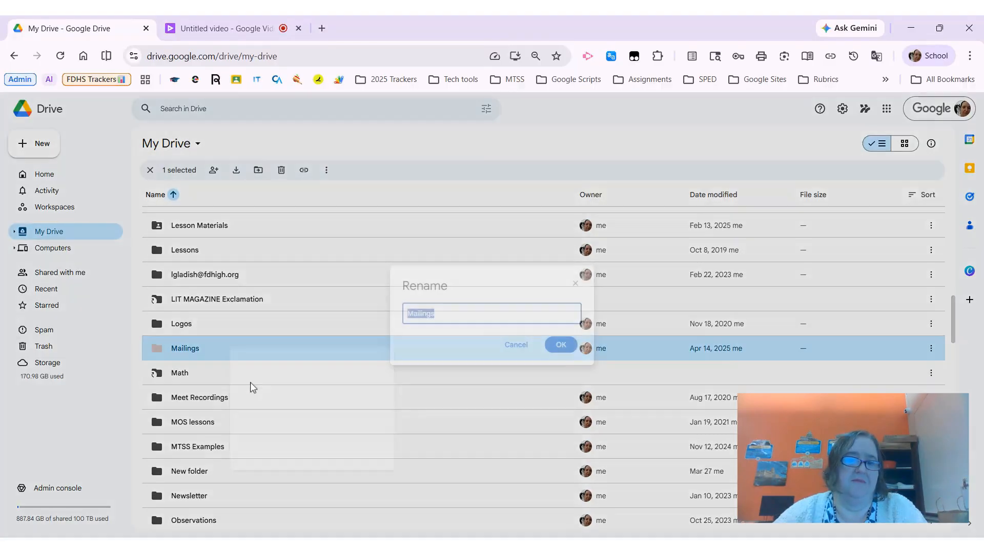
click(407, 314)
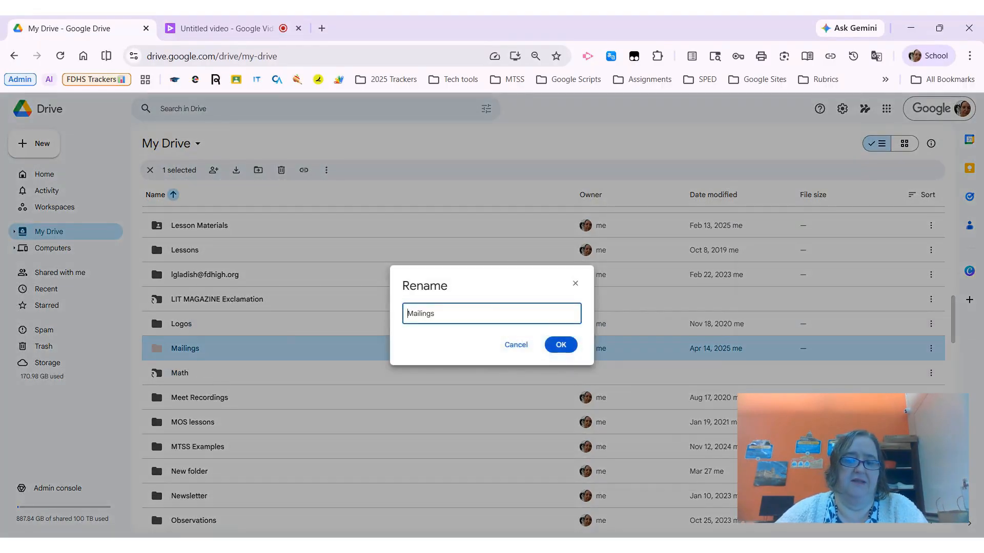
text(10)
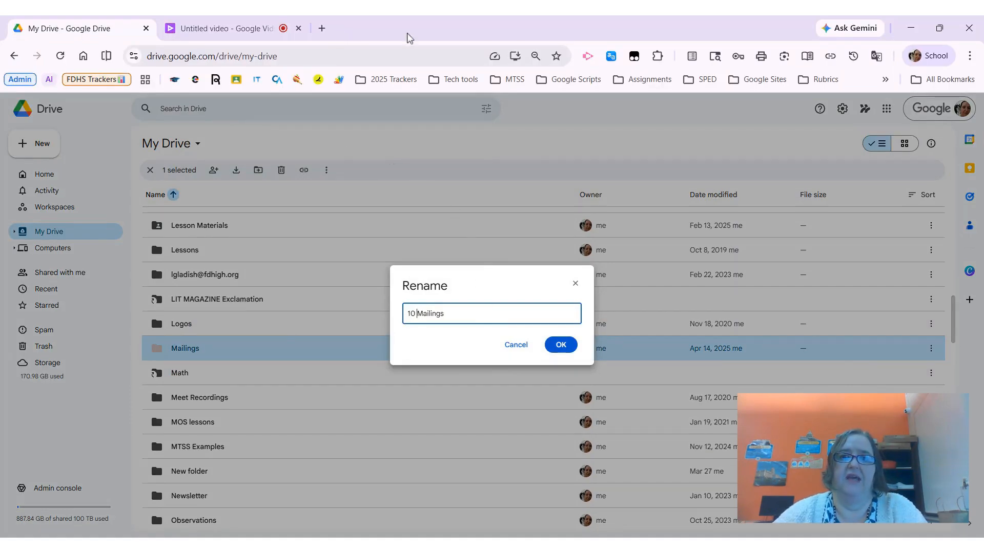
Insert the 📩 emoji between 10 and Mailings, save the new name, and locate the folder among the numbered ones.
click(658, 60)
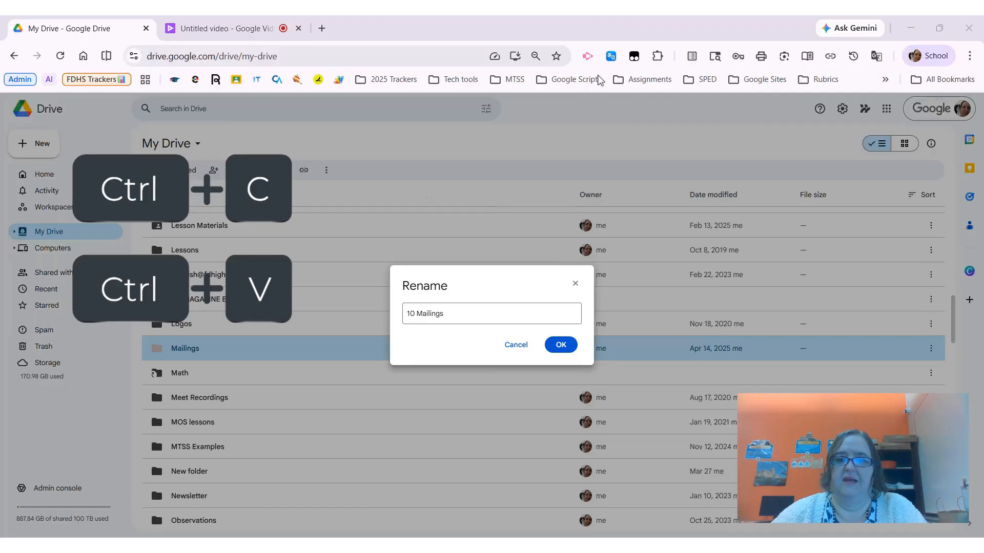
click(417, 313)
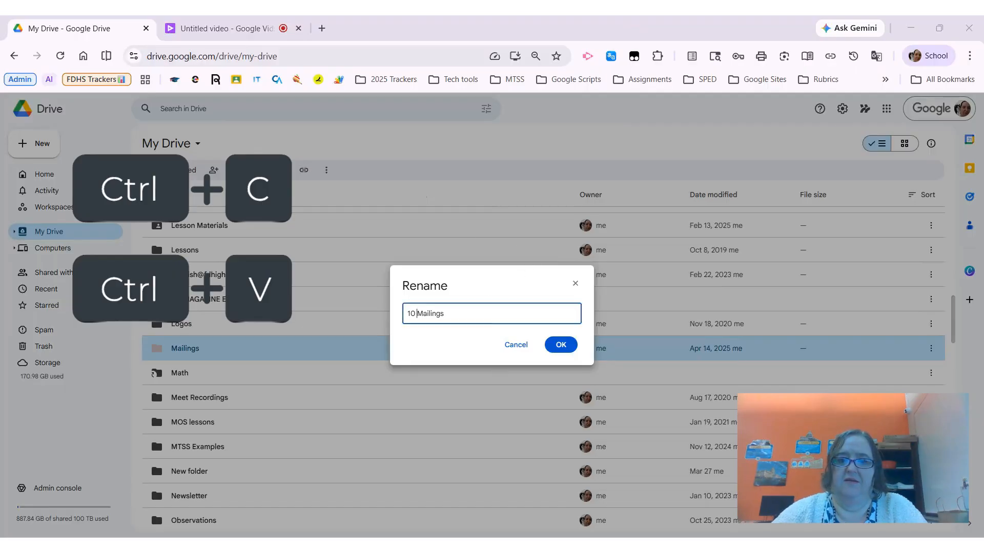
text(📩)
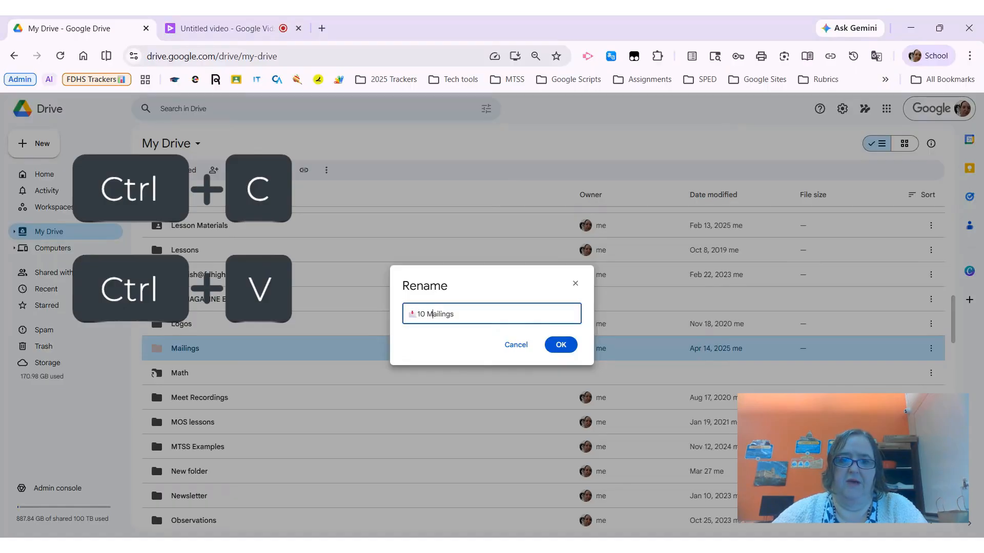
text(📩)
key(BackSpace)
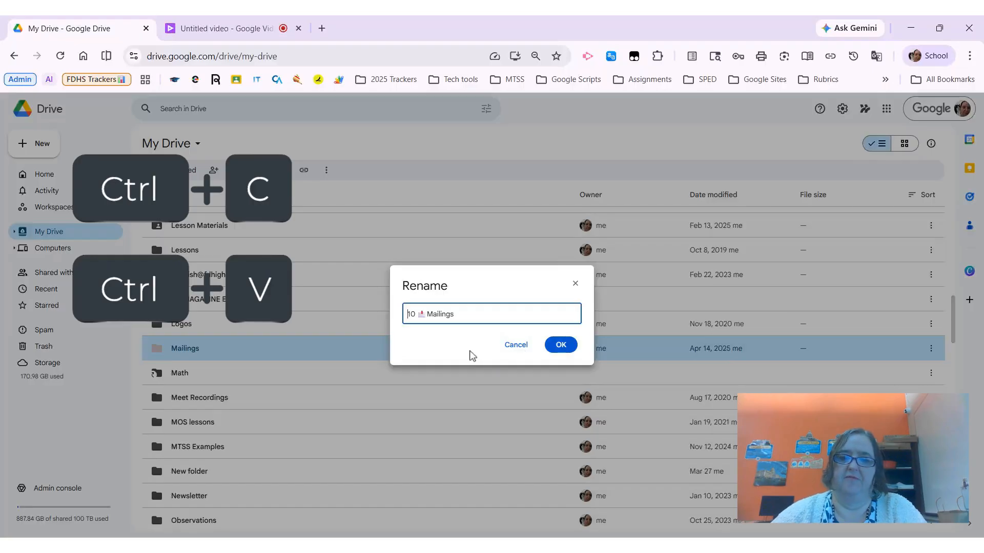
click(567, 352)
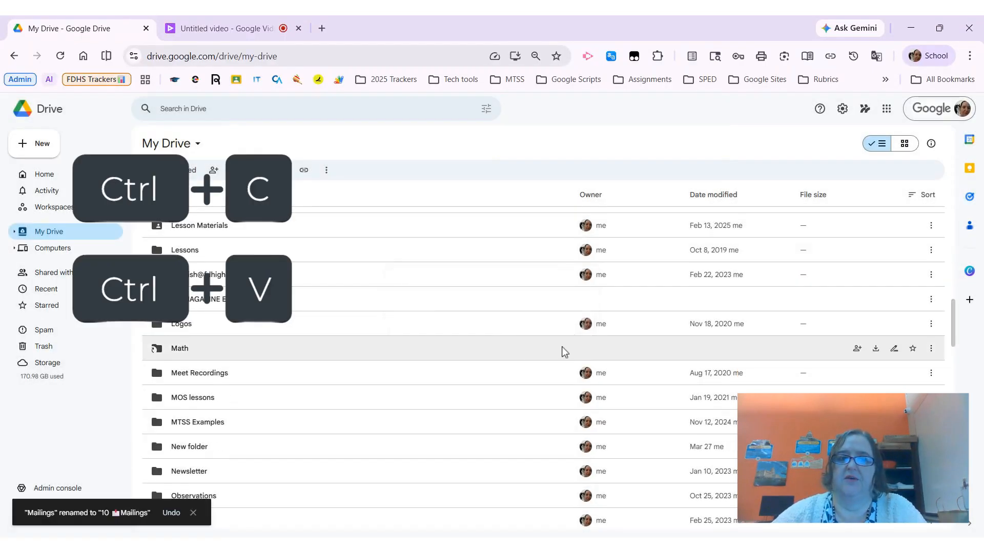
scroll(484, 361, up, 6)
scroll(489, 360, up, 8)
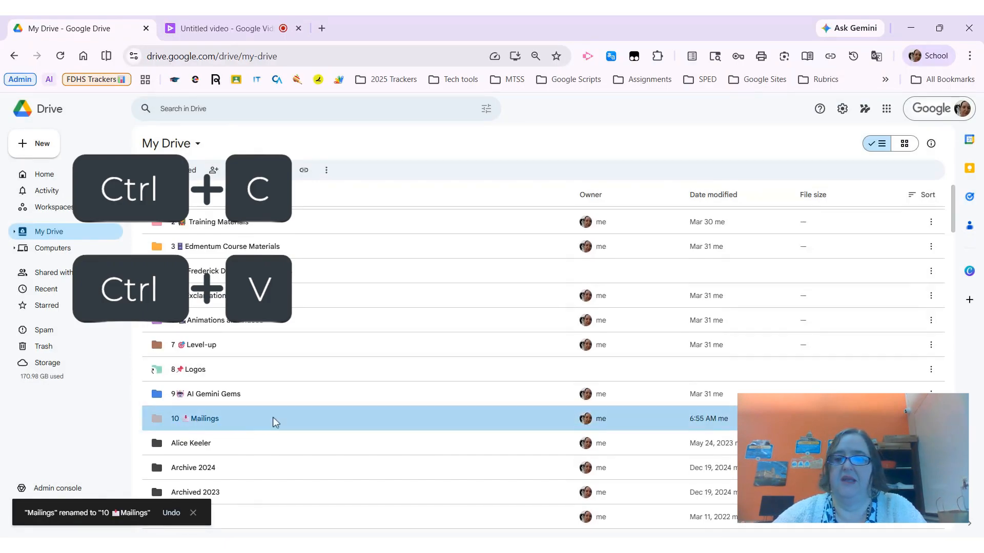
scroll(330, 354, up, 1)
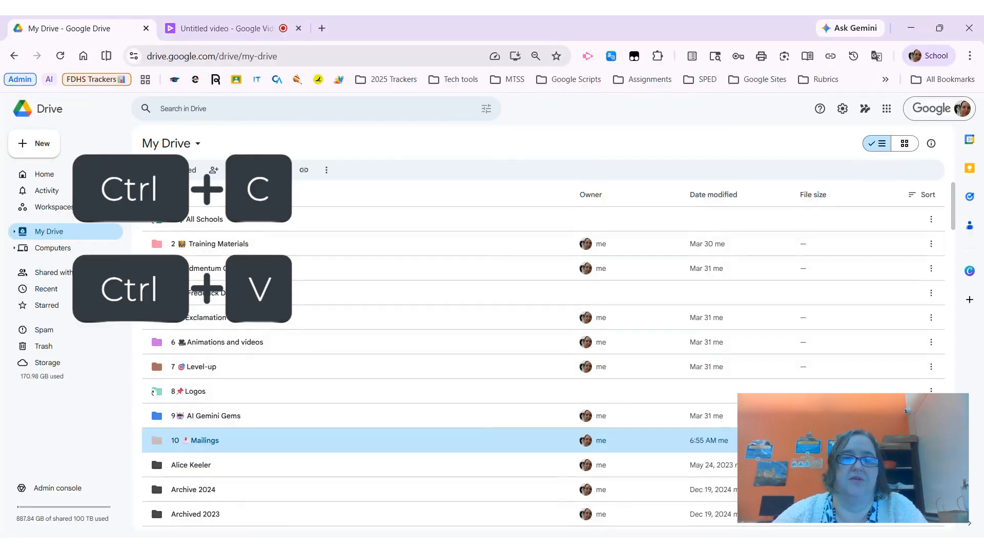
Clear the folder selection and search Drive for "course completion".
key(Escape)
key(slash)
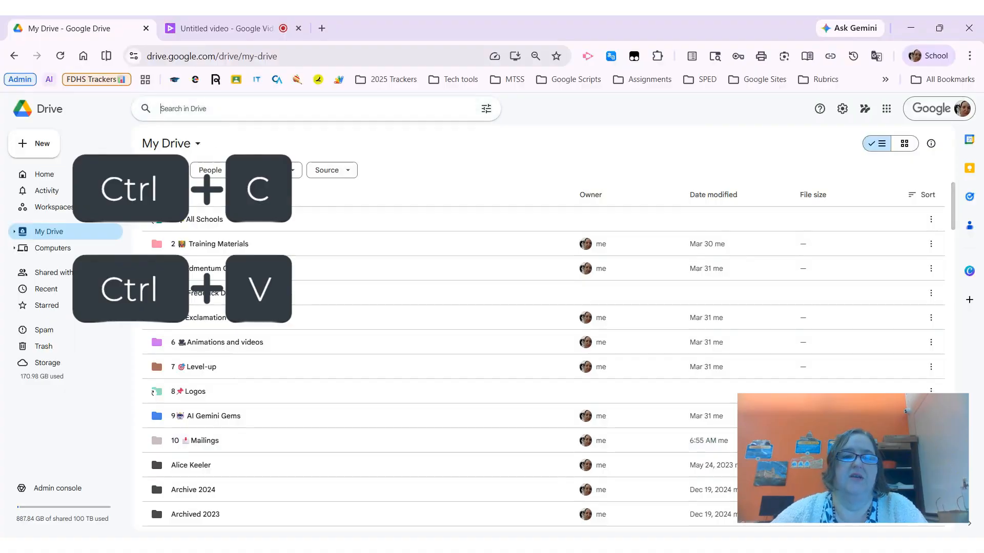
text(course c)
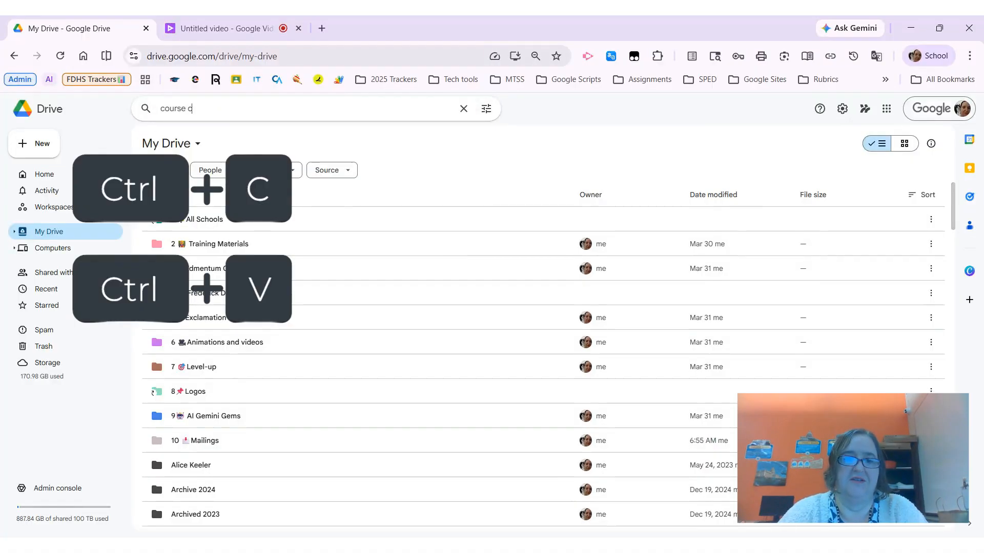
text(o)
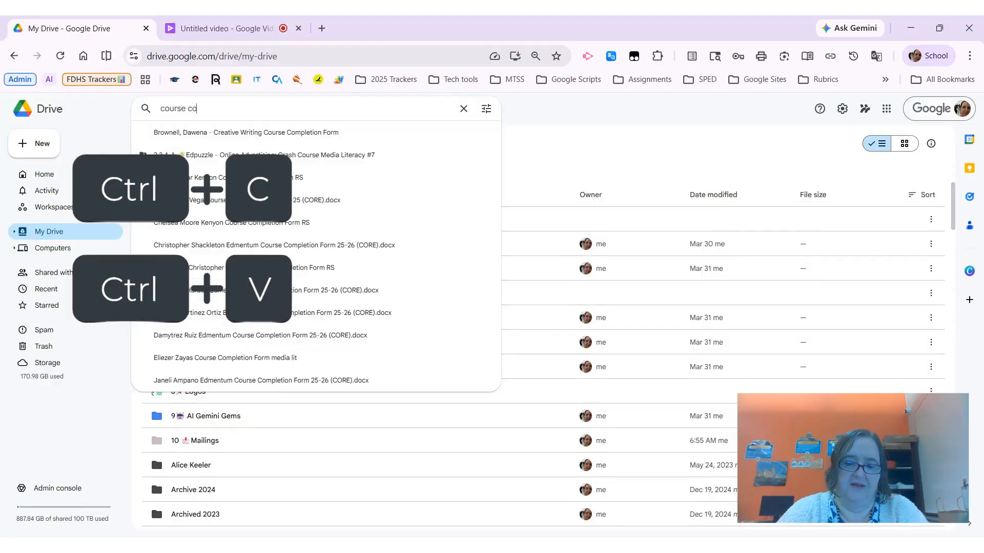
text(mpl)
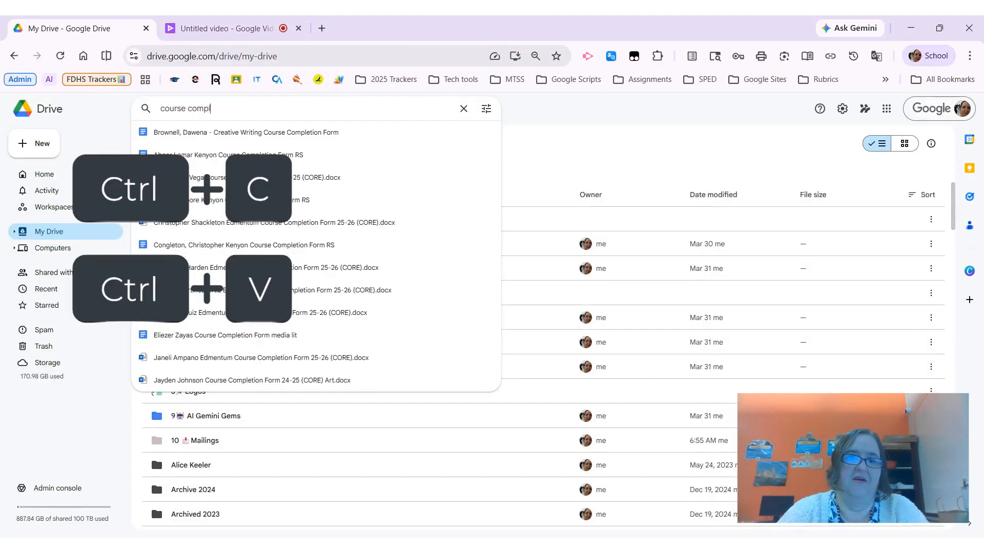
text(e)
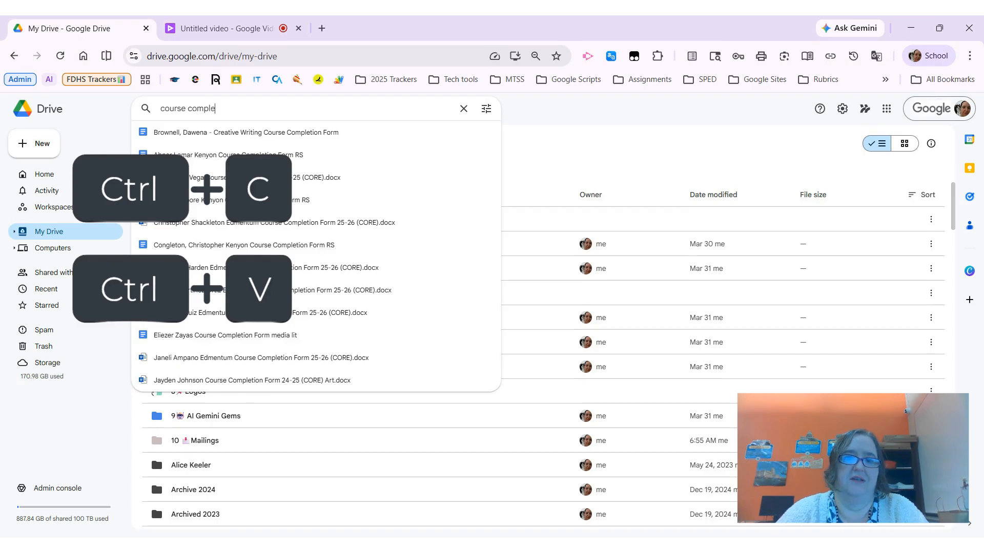
text(tion)
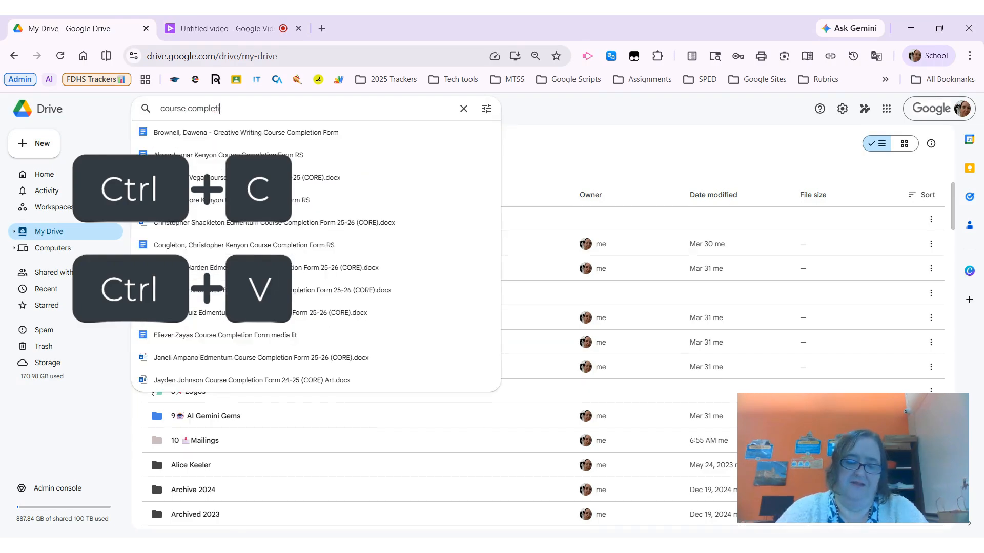
text(s)
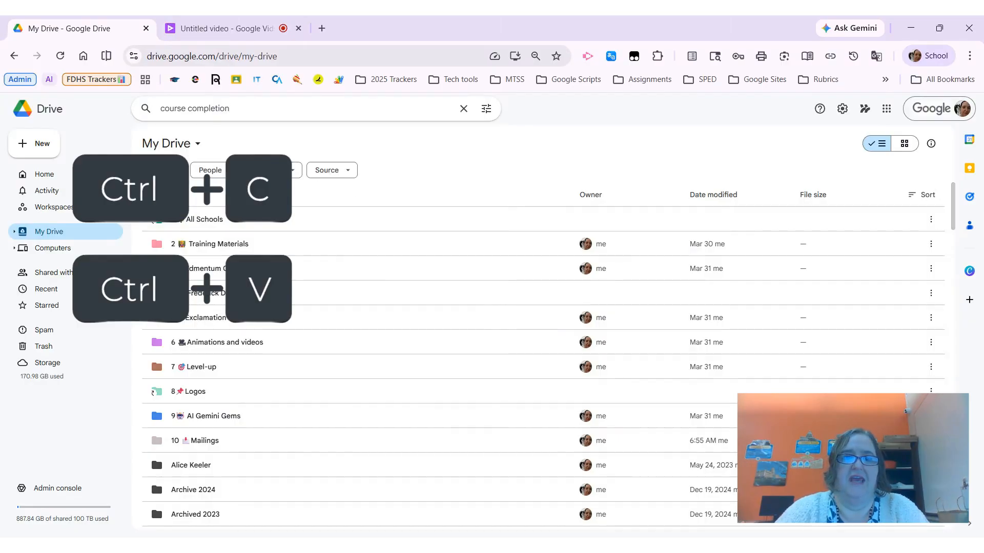
key(Return)
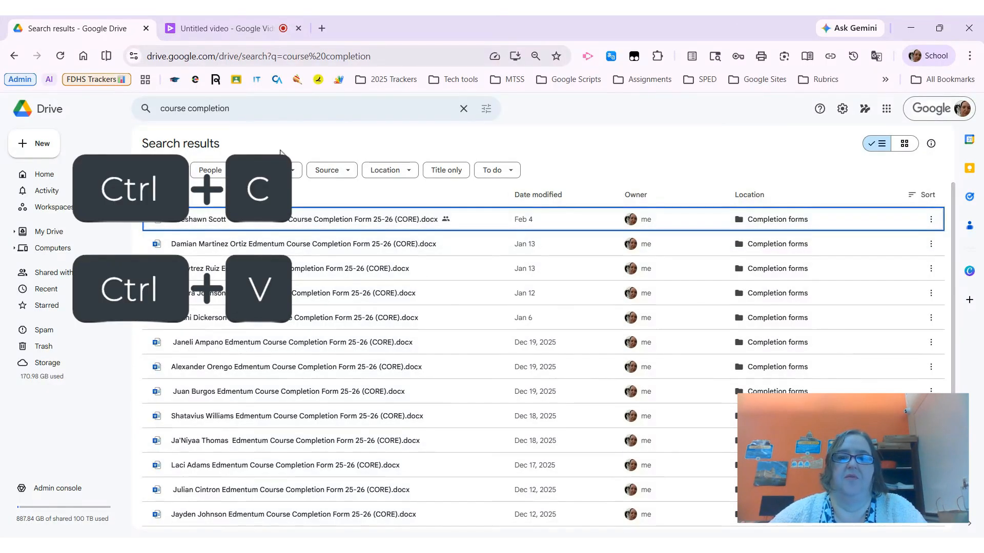
Filter the search results to files owned by the account holder and sort them by date modified.
click(210, 170)
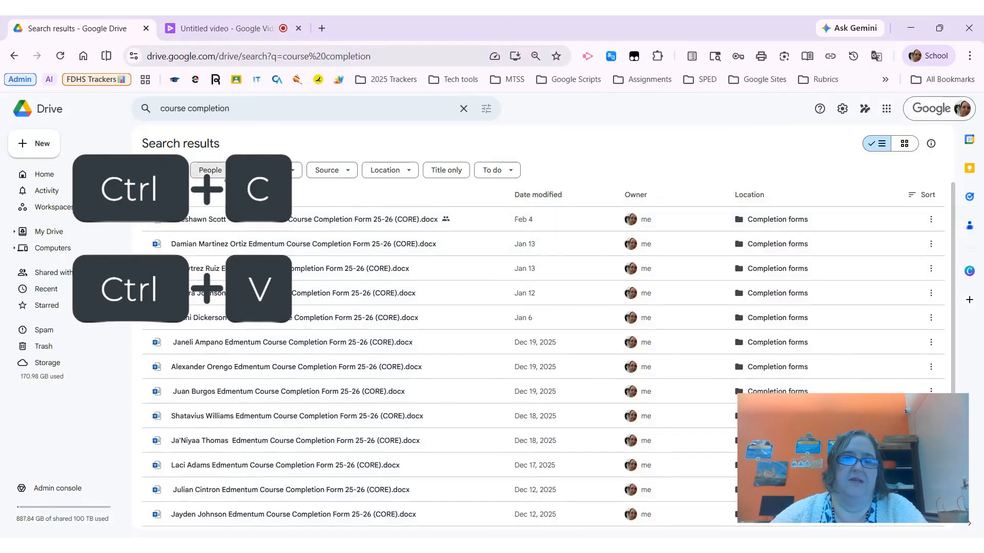
mouse_move(303, 218)
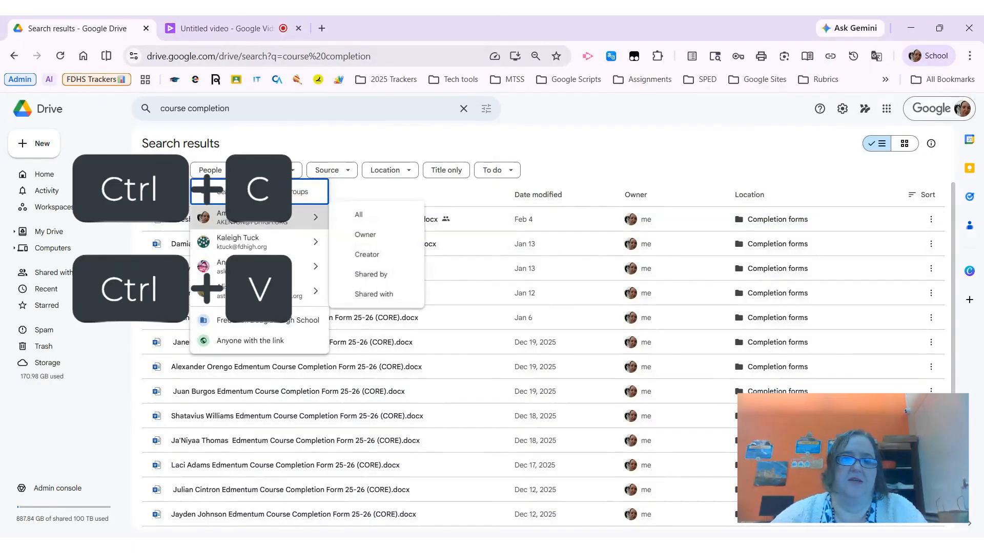
click(380, 241)
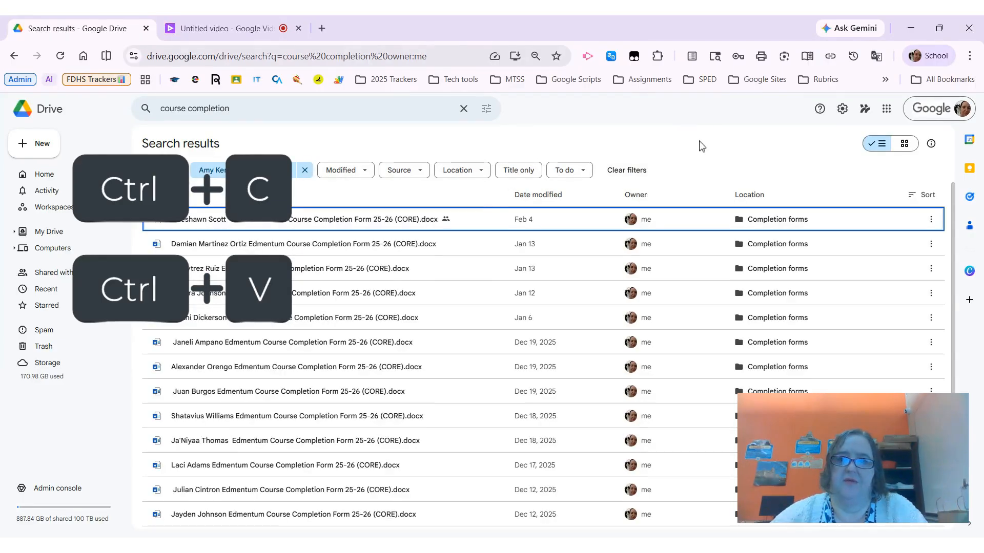
click(542, 201)
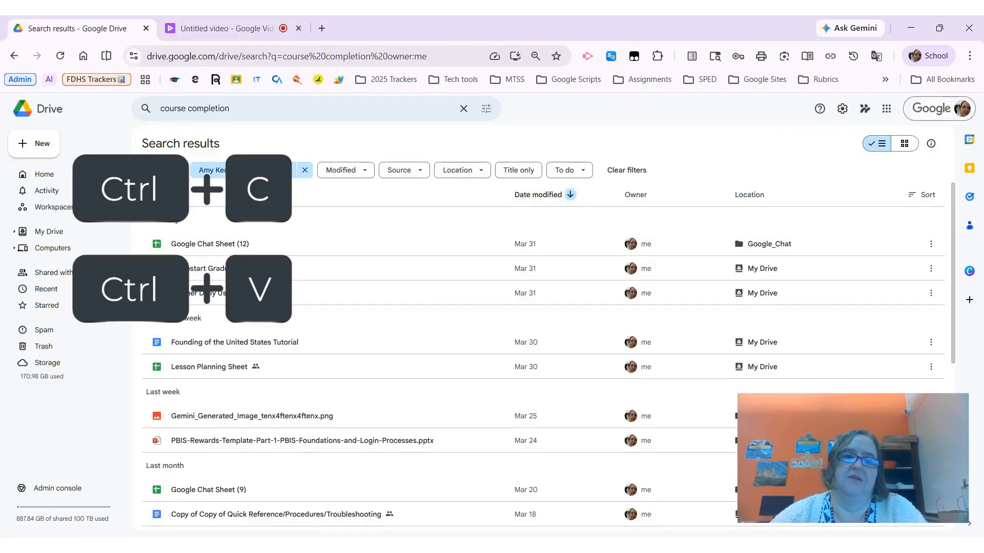
Limit the search results to the Documents file type and look through the filtered list.
click(164, 170)
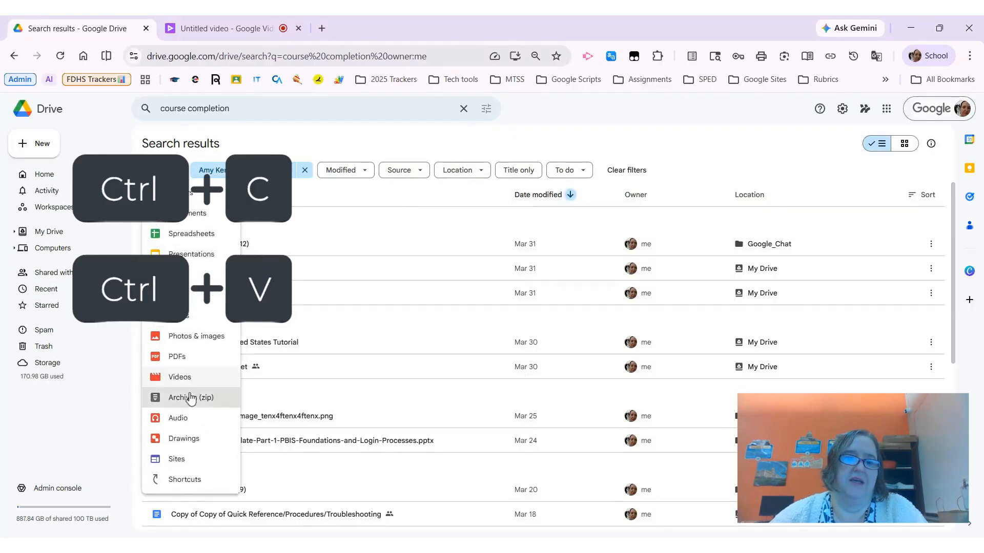
click(193, 215)
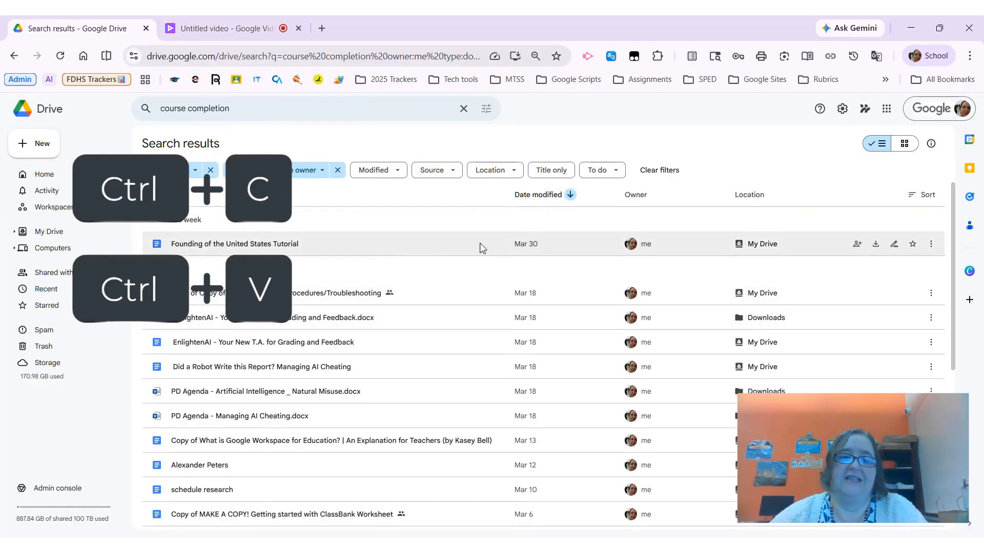
scroll(645, 297, down, 3)
scroll(576, 296, up, 3)
scroll(411, 348, down, 3)
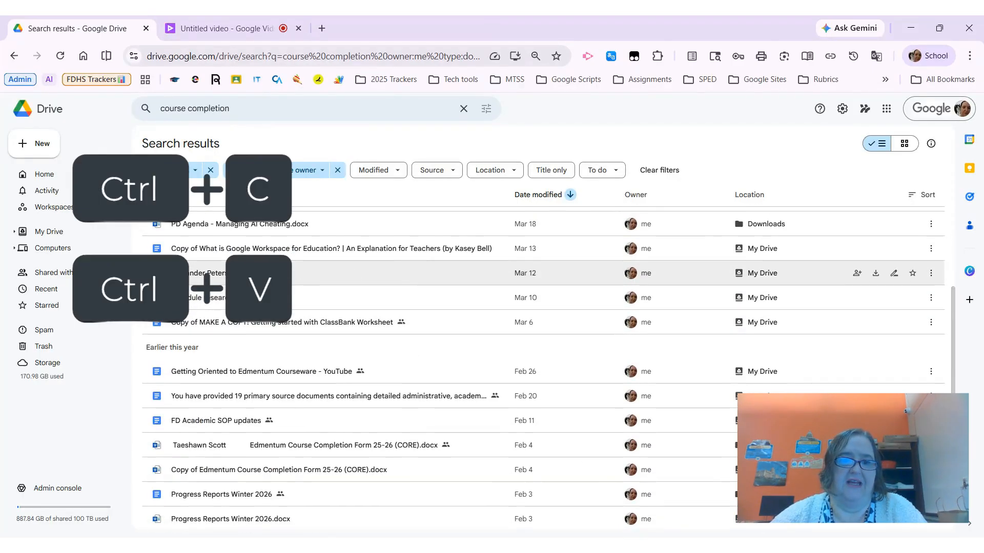
scroll(477, 277, up, 3)
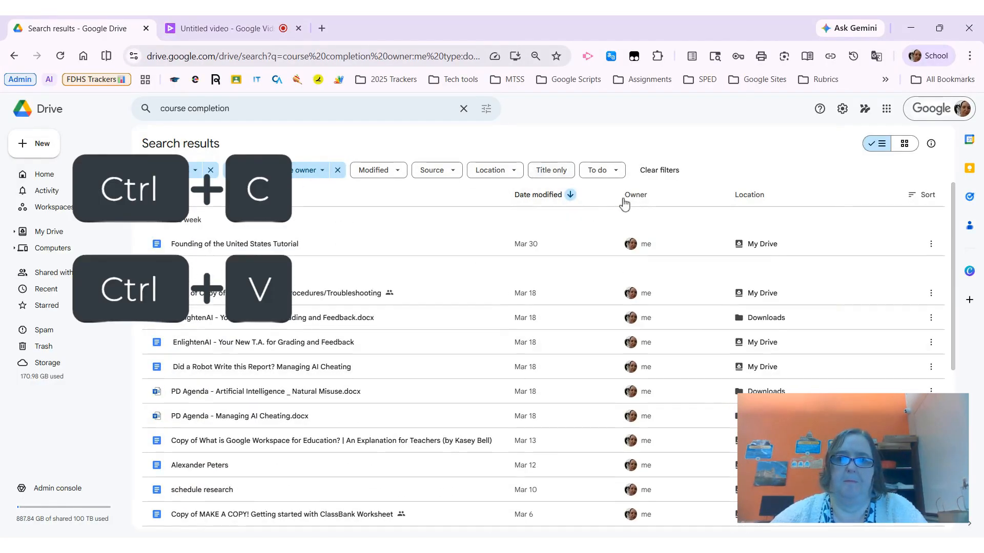
Check the storage locations of a shared 25-26 course completion form and the Credit Flex document in the filtered results.
scroll(358, 238, down, 5)
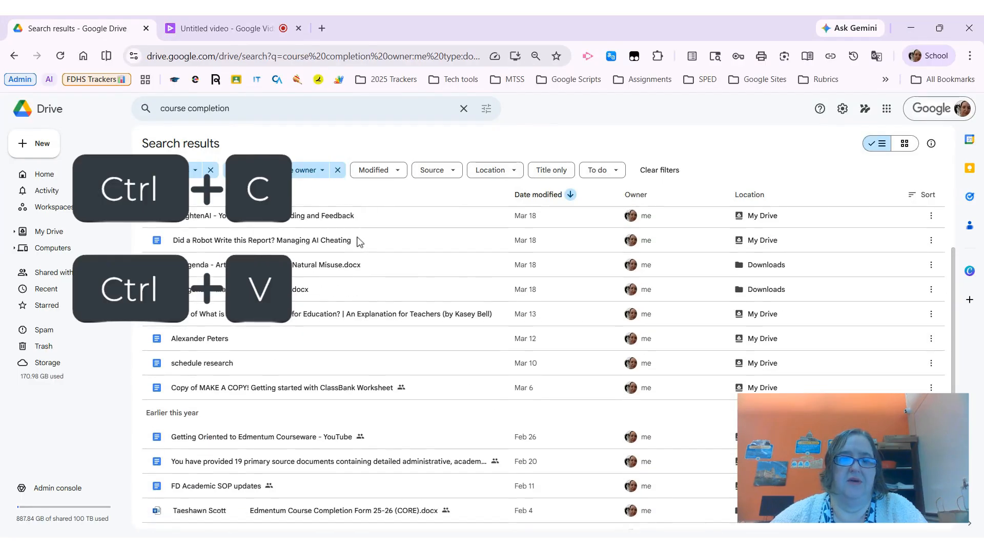
scroll(359, 242, down, 5)
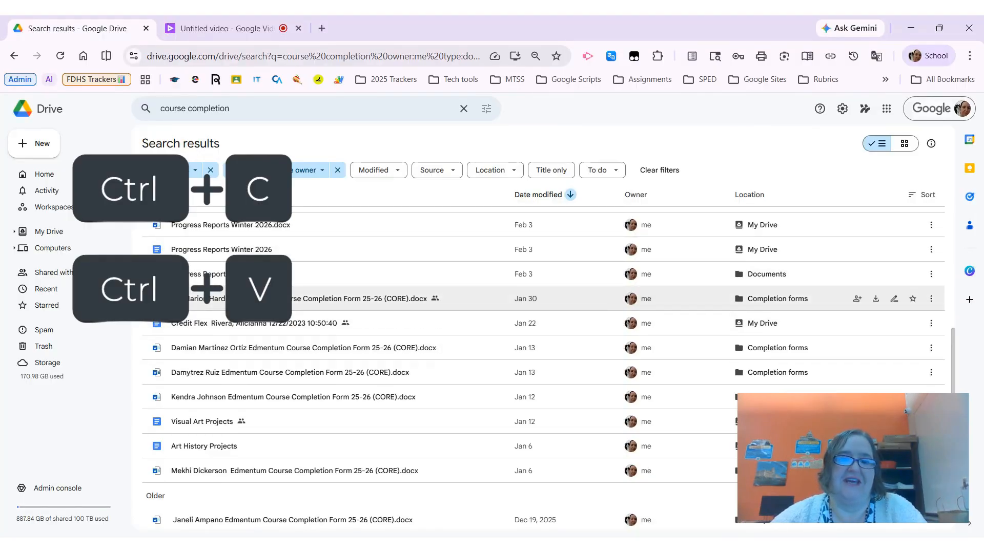
click(333, 299)
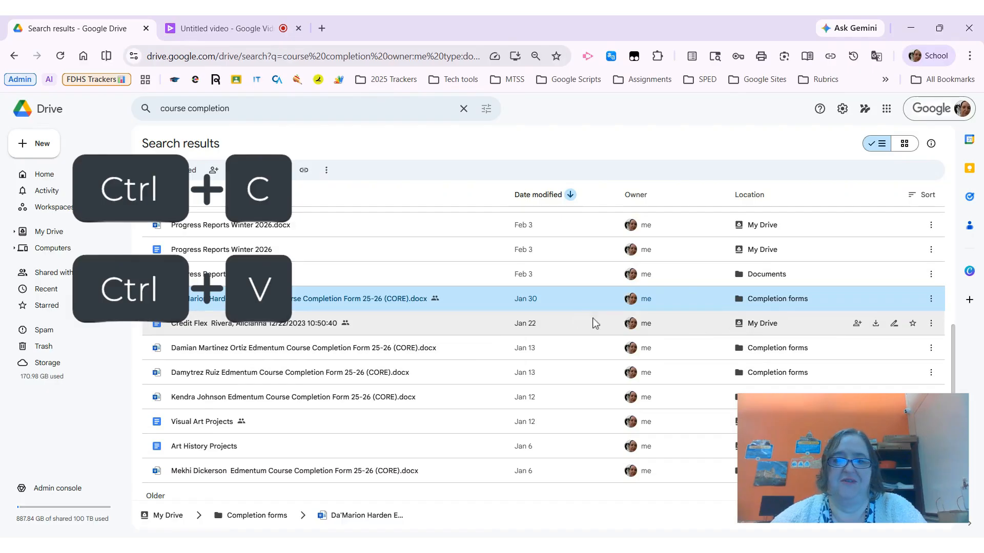
mouse_move(802, 311)
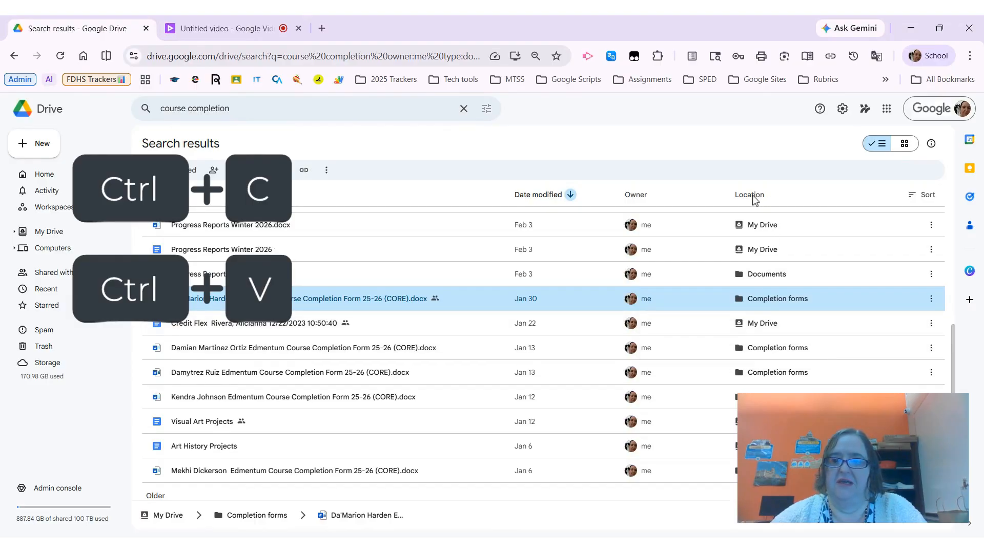
click(267, 331)
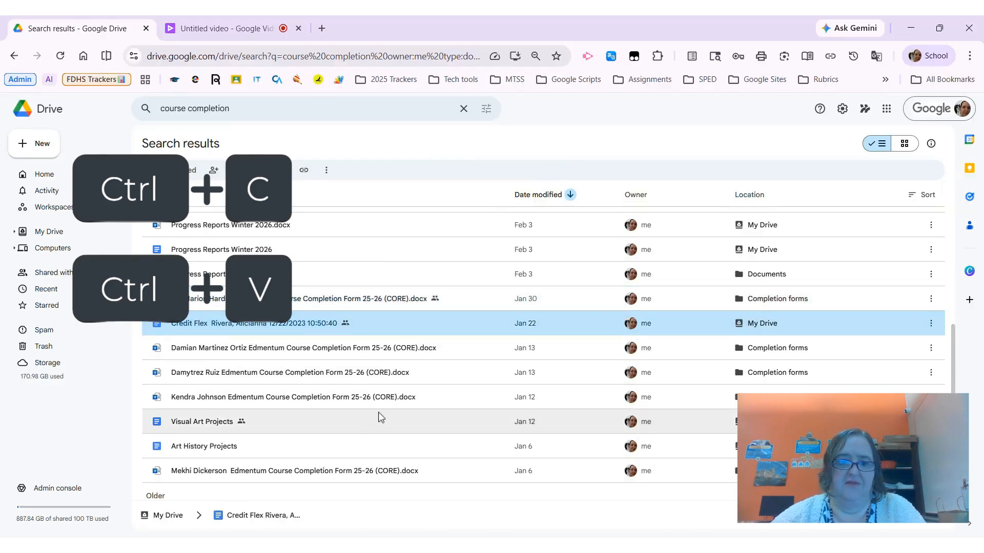
Look through the older search results for completion forms stored directly in My Drive instead of the Completion forms folder.
scroll(366, 419, down, 4)
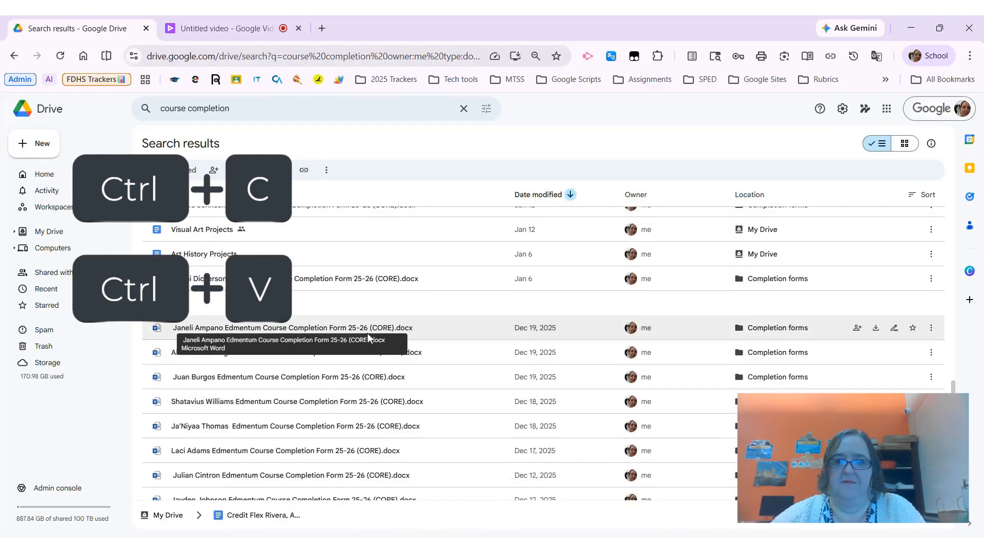
scroll(366, 333, down, 3)
scroll(748, 342, down, 4)
scroll(749, 345, down, 5)
scroll(748, 345, up, 3)
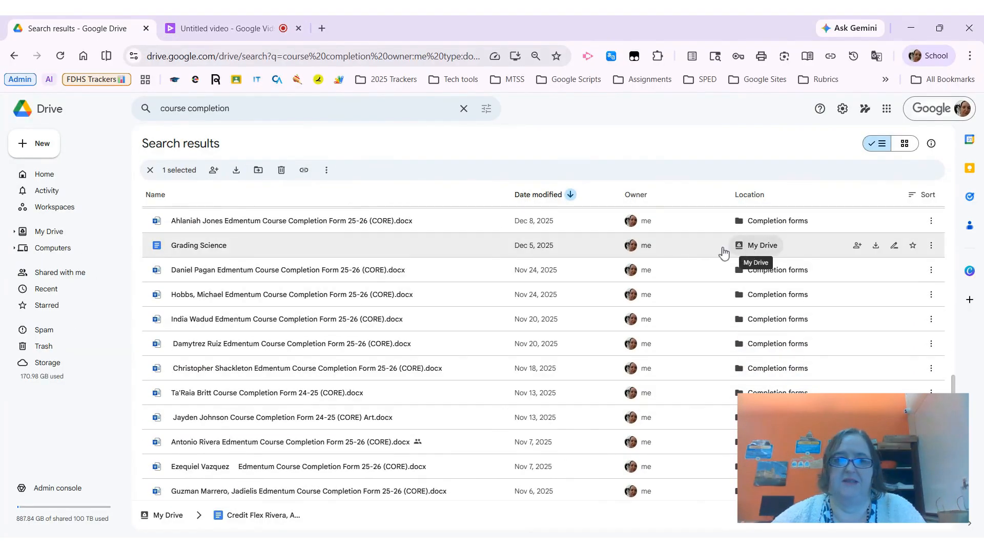
scroll(820, 379, down, 4)
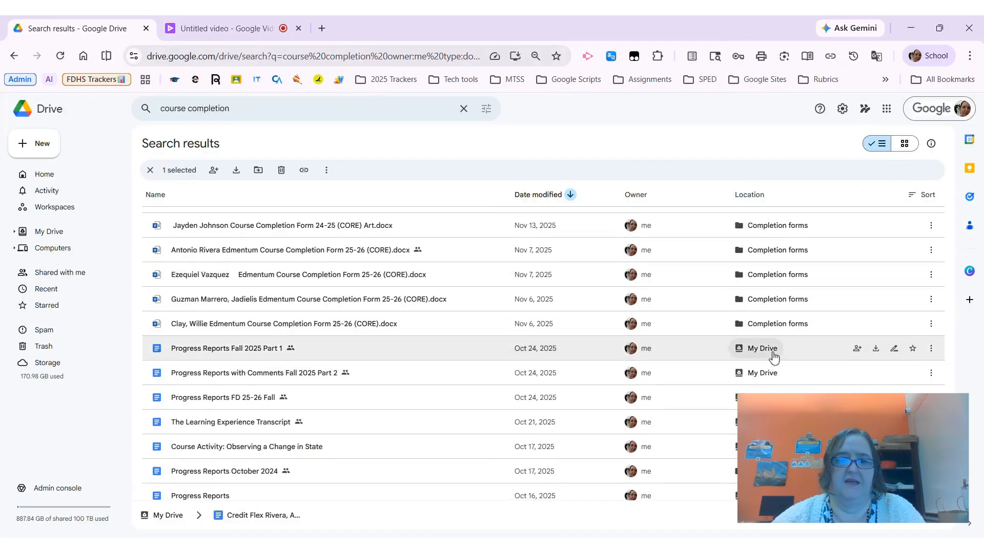
scroll(773, 357, down, 4)
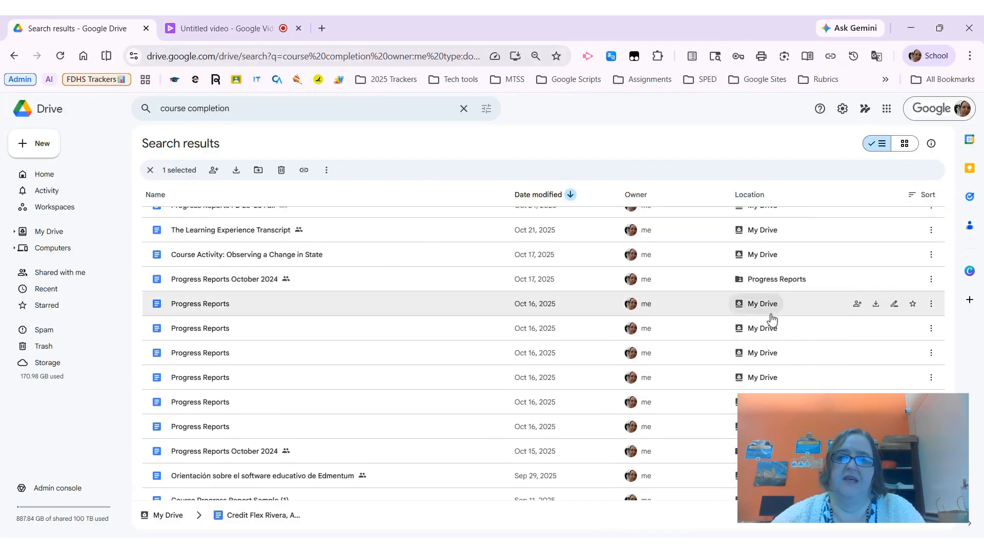
scroll(772, 319, down, 5)
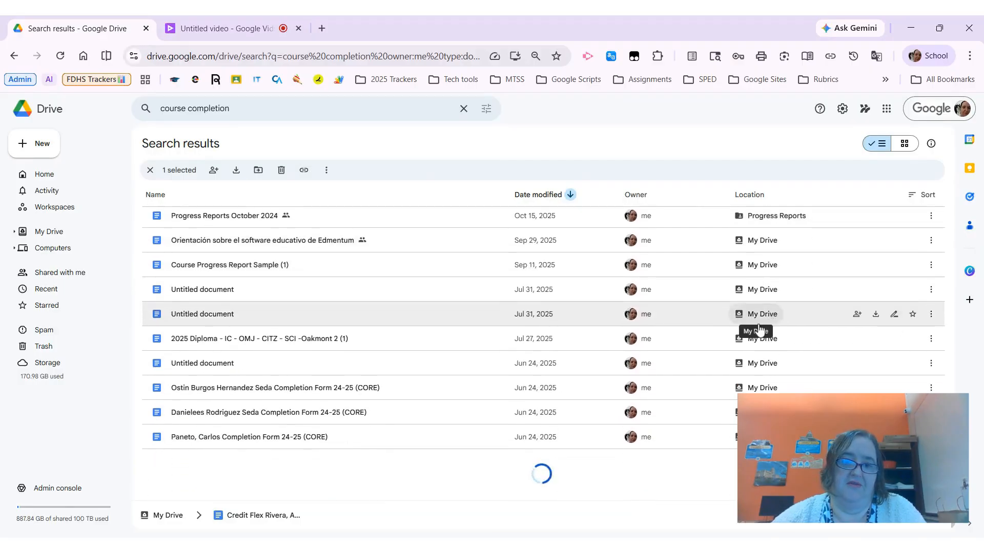
scroll(498, 346, down, 3)
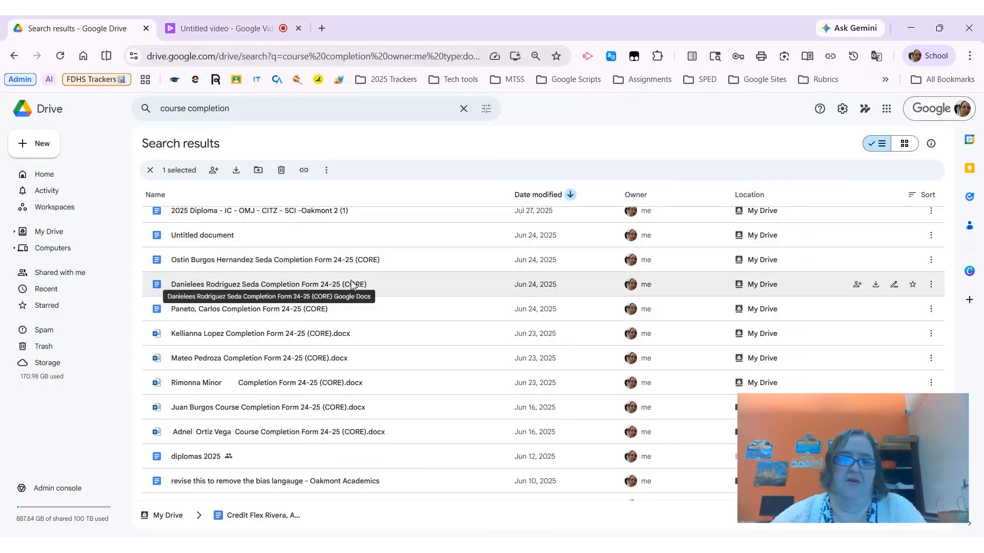
Move the six consecutive Completion Form 24-25 (CORE) files dated June 23 and 24, 2025 from My Drive into the Completion forms folder.
click(261, 262)
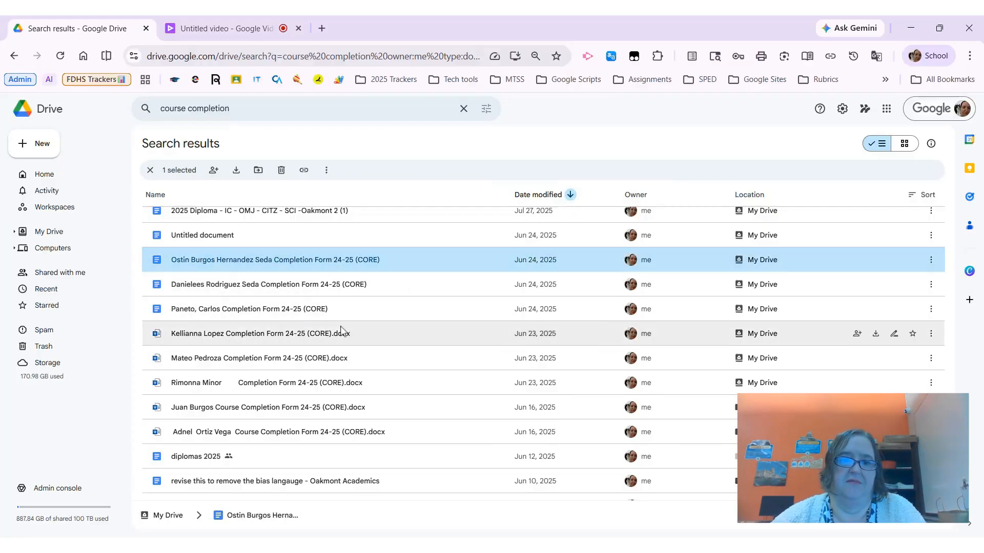
shift+click(290, 387)
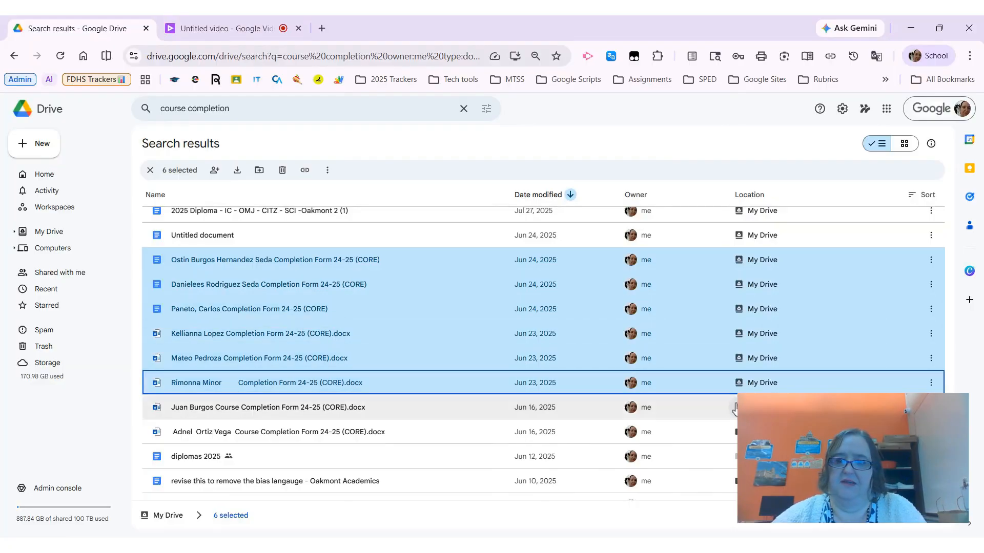
right_click(502, 335)
mouse_move(555, 460)
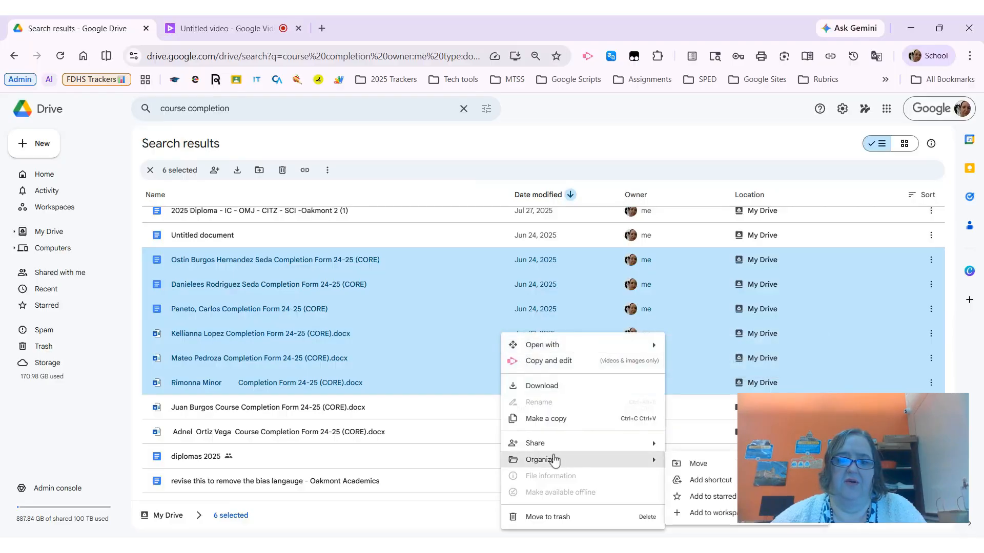
click(723, 467)
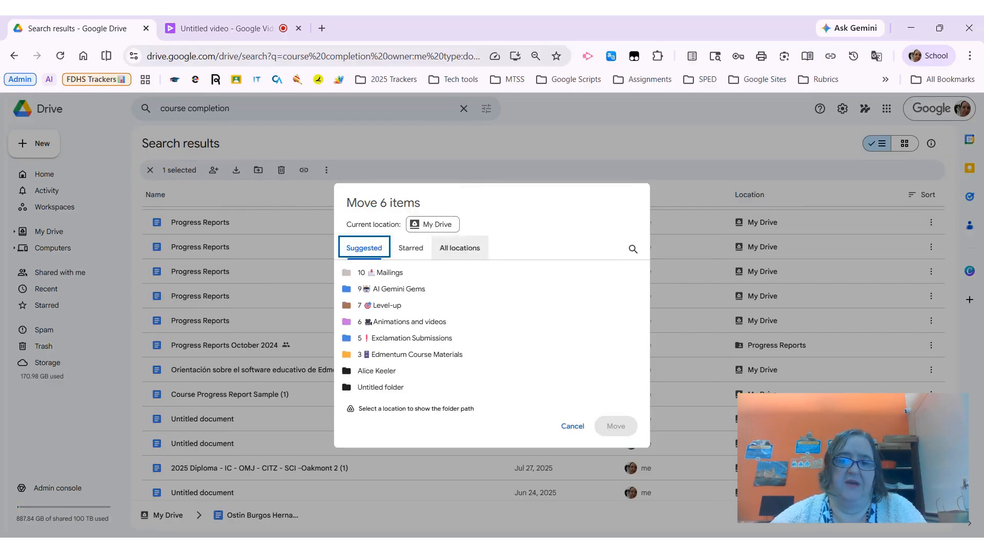
click(460, 250)
click(375, 278)
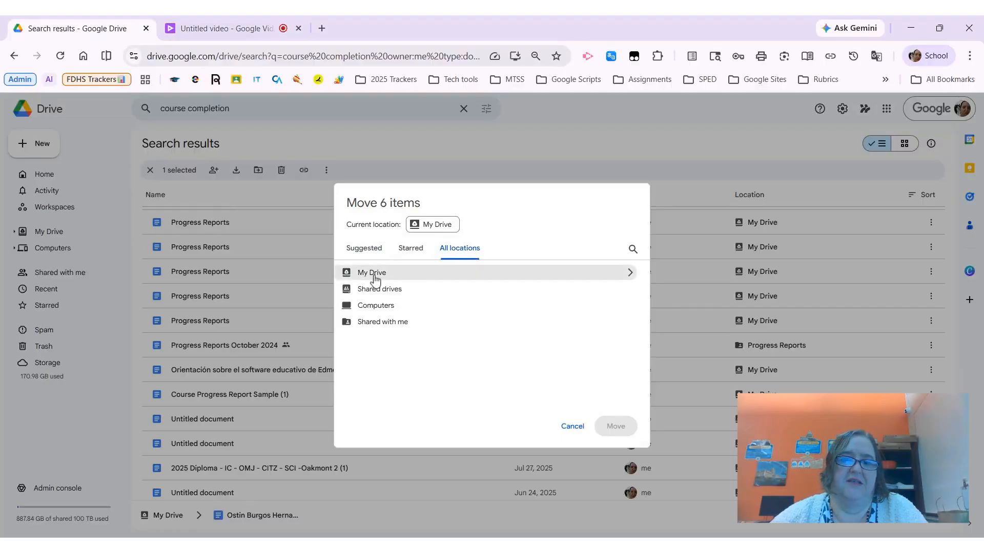
click(630, 275)
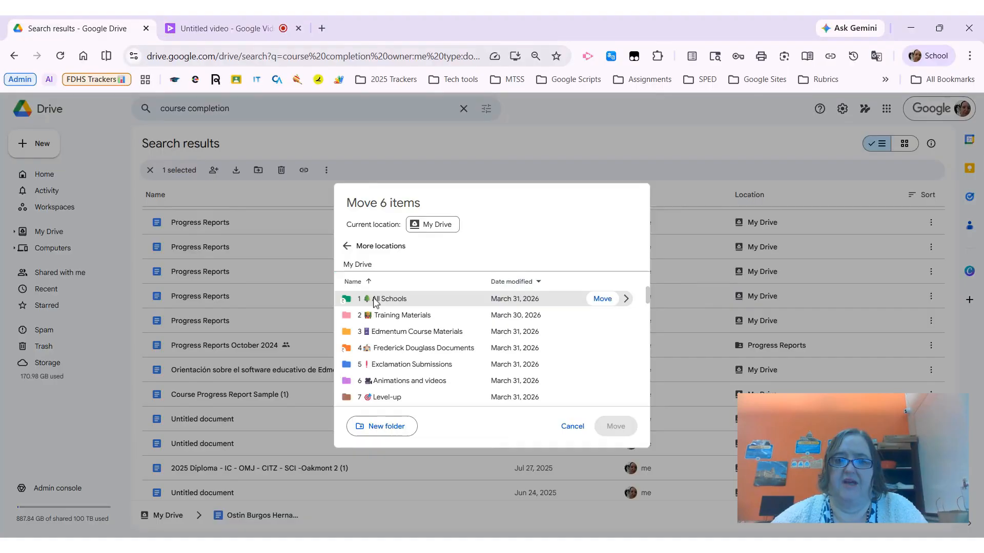
scroll(451, 323, down, 3)
scroll(451, 323, down, 3)
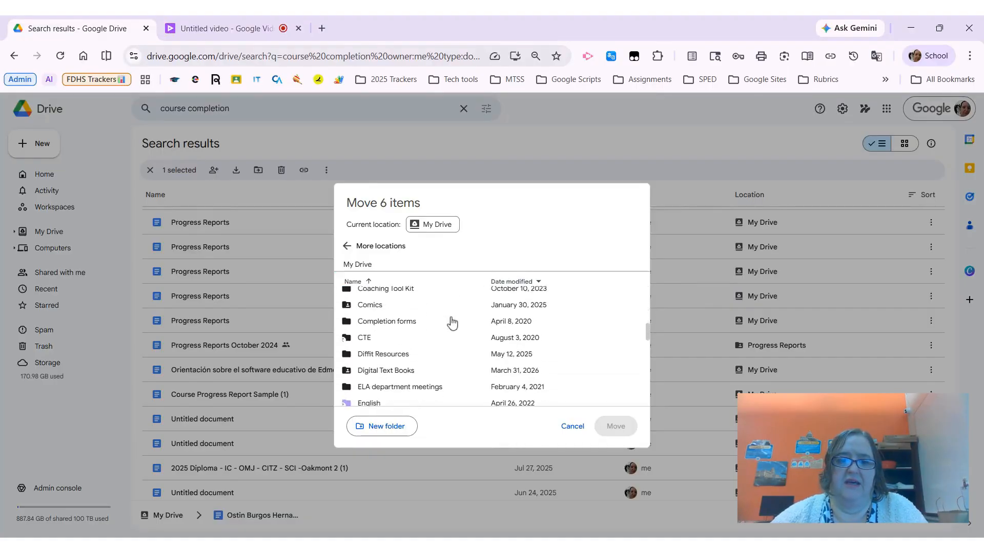
click(603, 321)
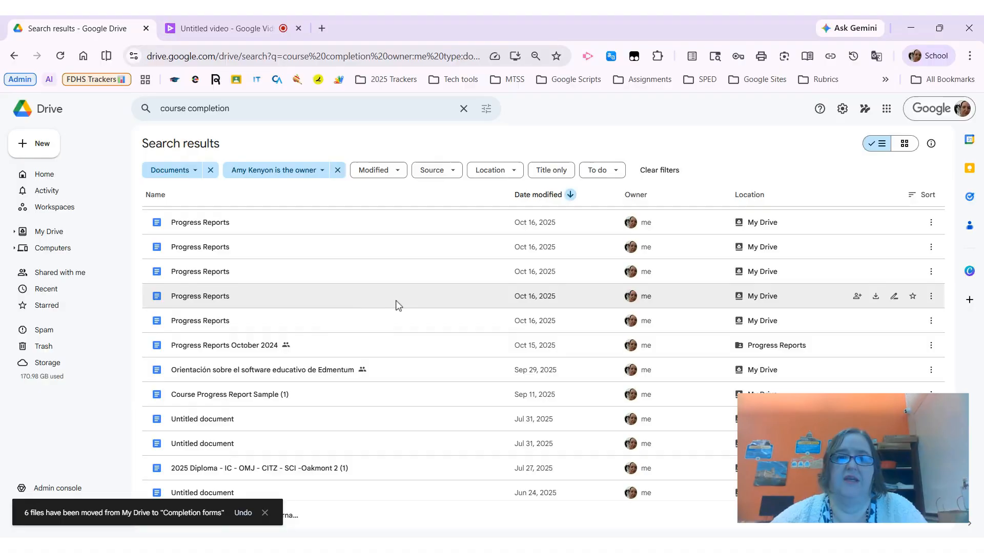
Return to the most recently modified files at the start of the filtered search results.
scroll(398, 304, up, 3)
scroll(399, 306, up, 10)
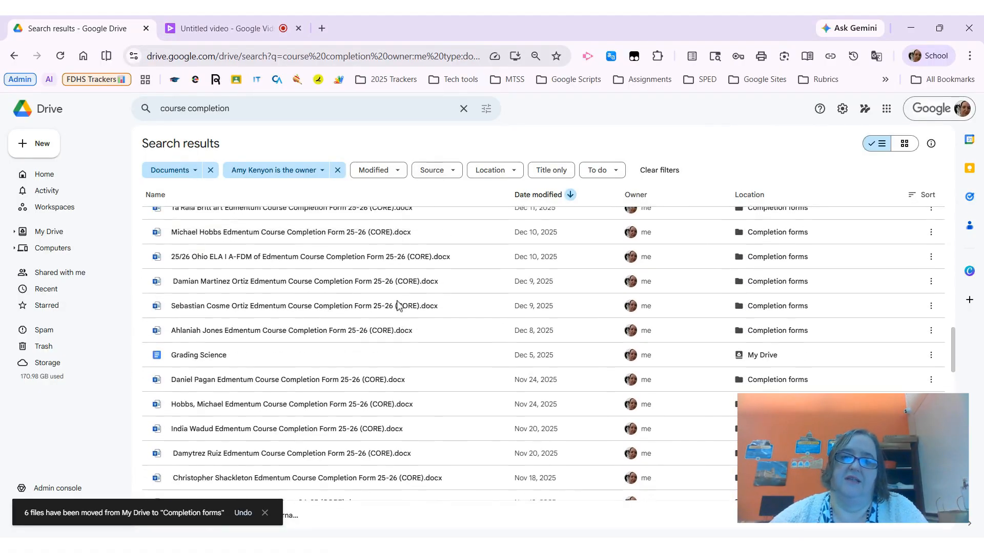
scroll(397, 303, up, 10)
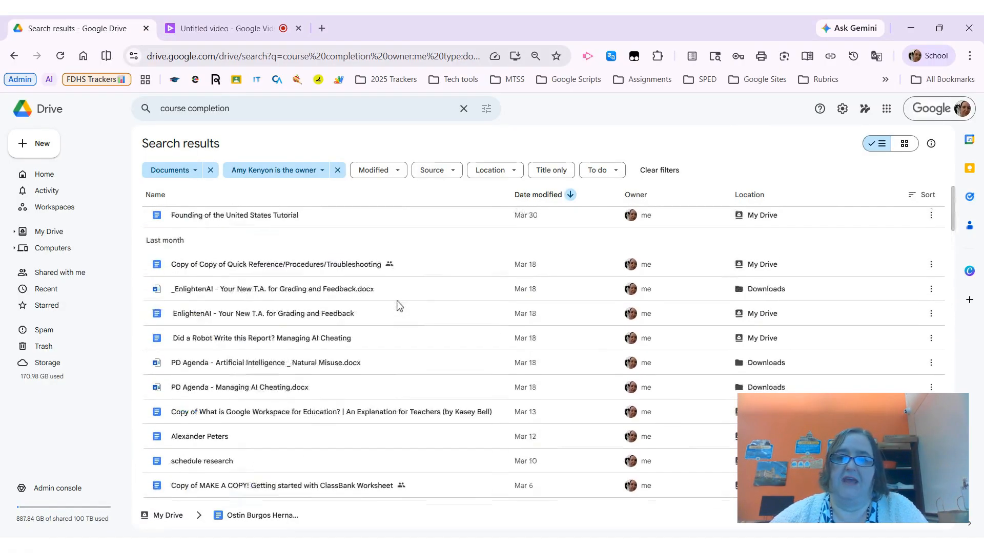